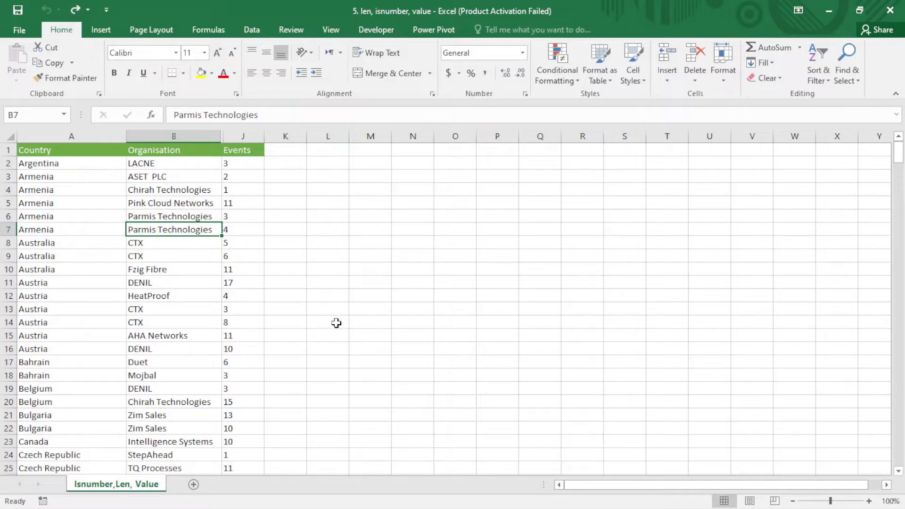
Create a PivotTable from the data range A1:J363, placed on the existing worksheet at cell P2.
{"action": "left_click", "coordinate": [199, 206]}
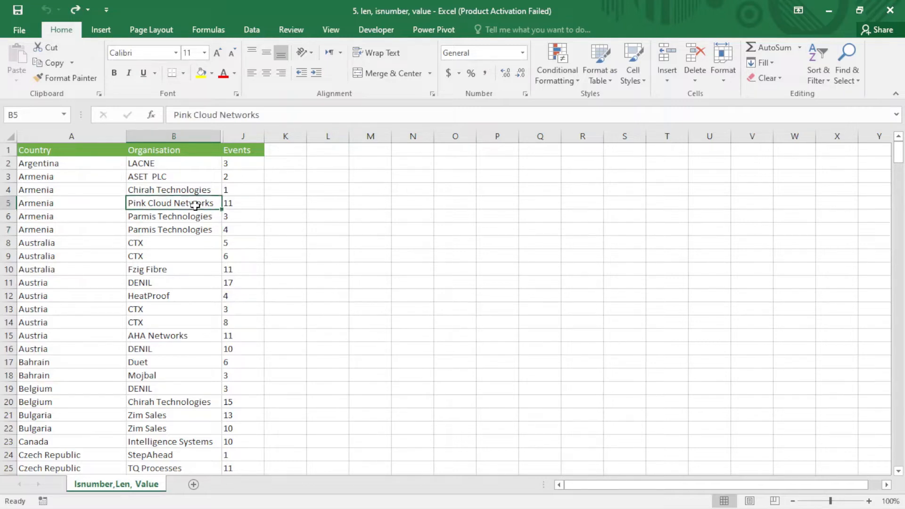
{"action": "left_click", "coordinate": [101, 30]}
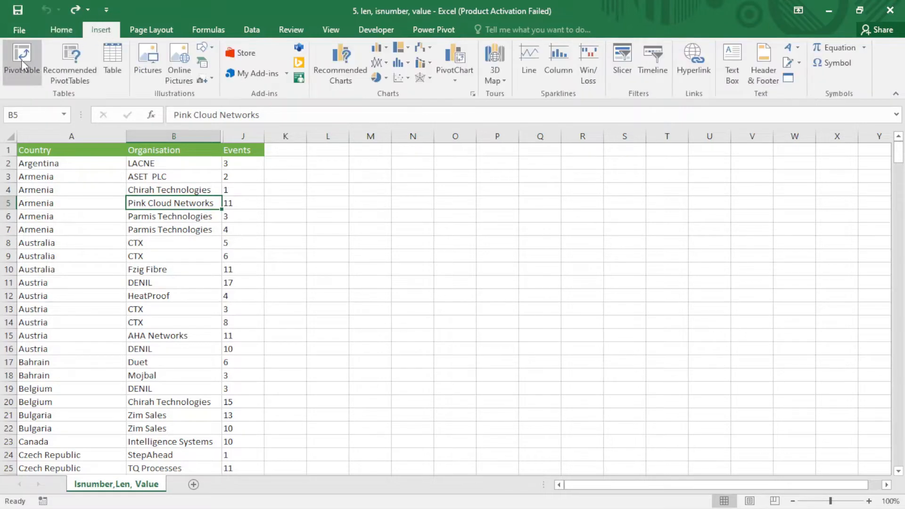
{"action": "left_click", "coordinate": [22, 61]}
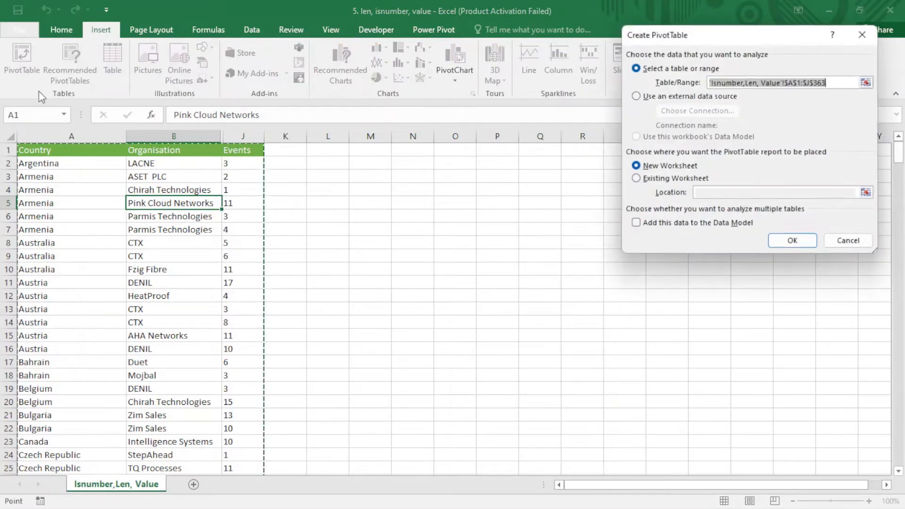
{"action": "left_click", "coordinate": [637, 178]}
{"action": "left_click", "coordinate": [492, 164]}
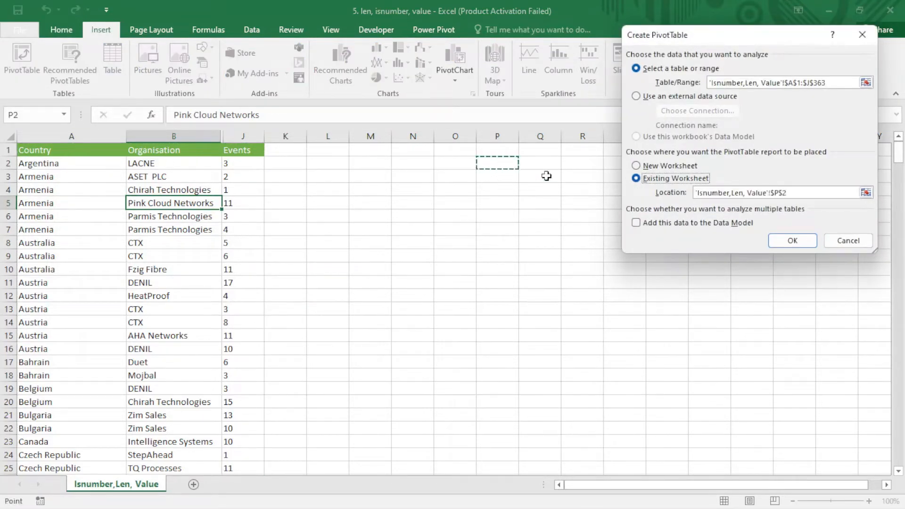
{"action": "left_click", "coordinate": [794, 241]}
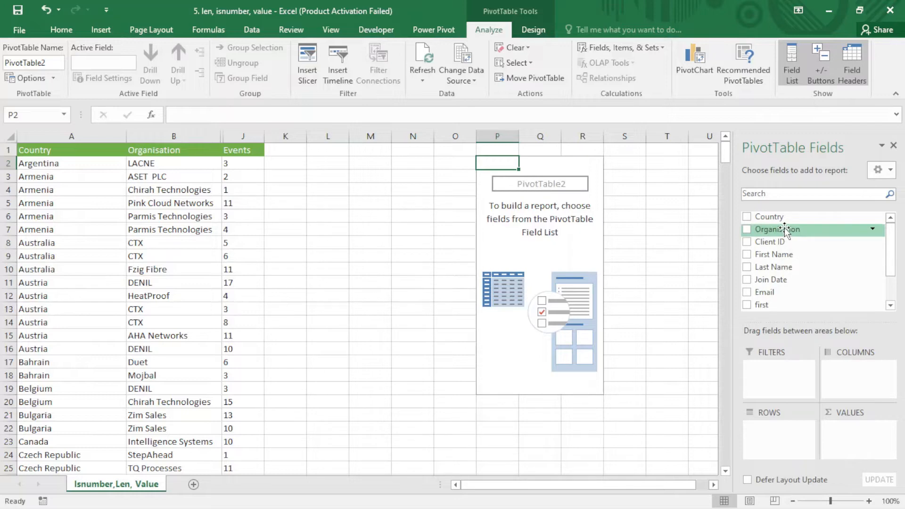
Add the Organisation field to the PivotTable rows and the Events field to its values.
{"action": "left_click_drag", "start_coordinate": [778, 229], "coordinate": [801, 429]}
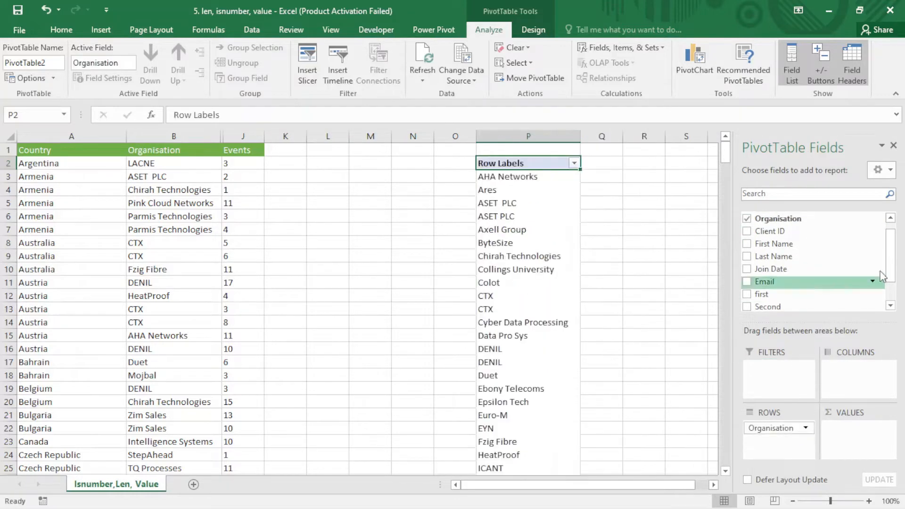
{"action": "left_click_drag", "start_coordinate": [890, 256], "coordinate": [890, 276]}
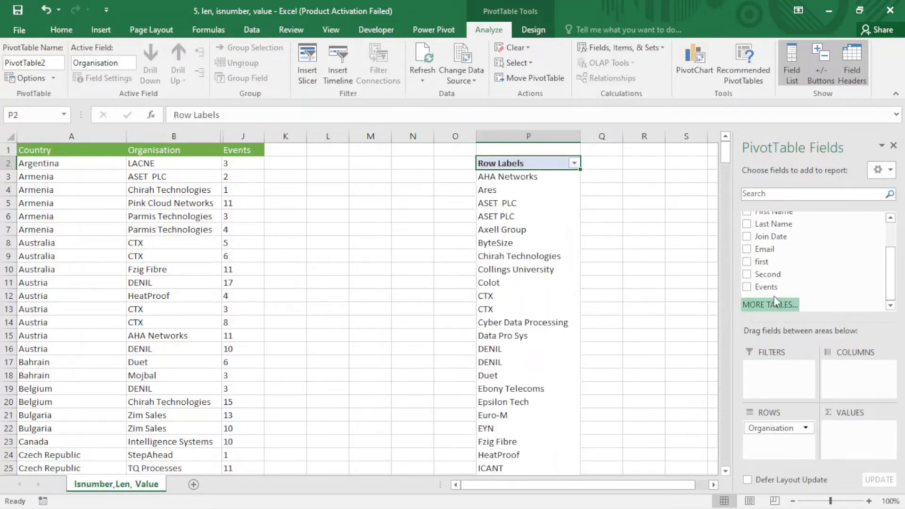
{"action": "left_click_drag", "start_coordinate": [770, 287], "coordinate": [852, 430]}
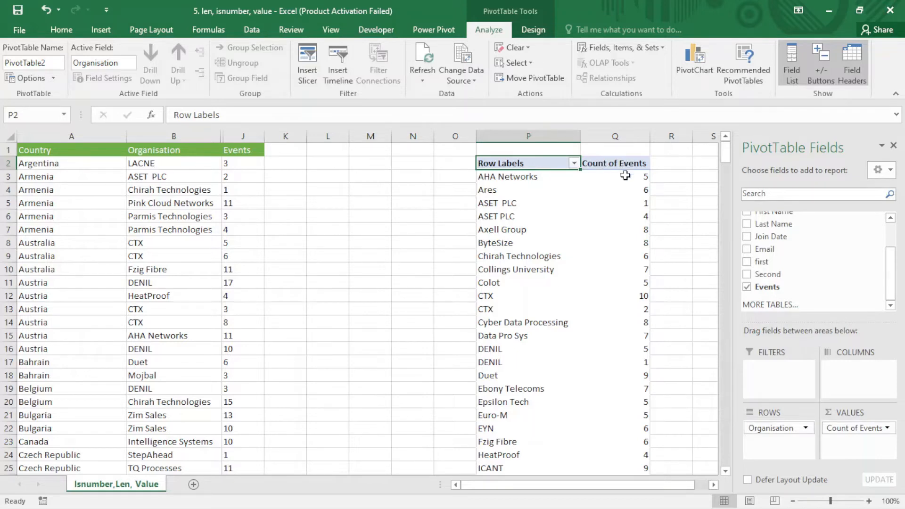
Summarize the PivotTable's Events values by Sum.
{"action": "right_click", "coordinate": [624, 189]}
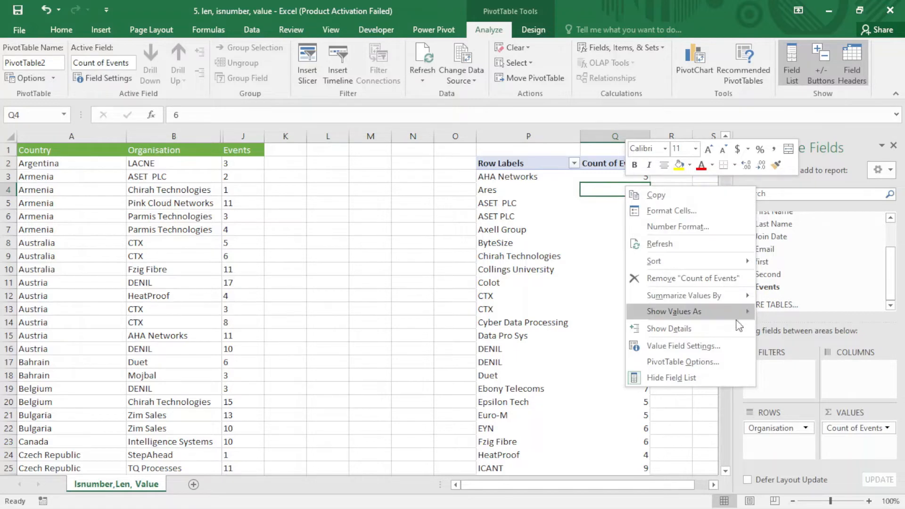
{"action": "mouse_move", "coordinate": [735, 296]}
{"action": "left_click", "coordinate": [783, 297]}
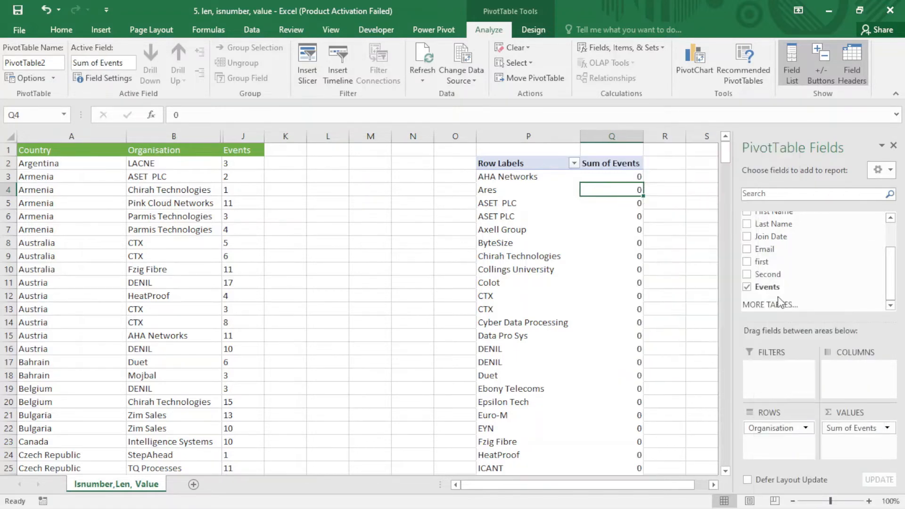
{"action": "left_click", "coordinate": [622, 273]}
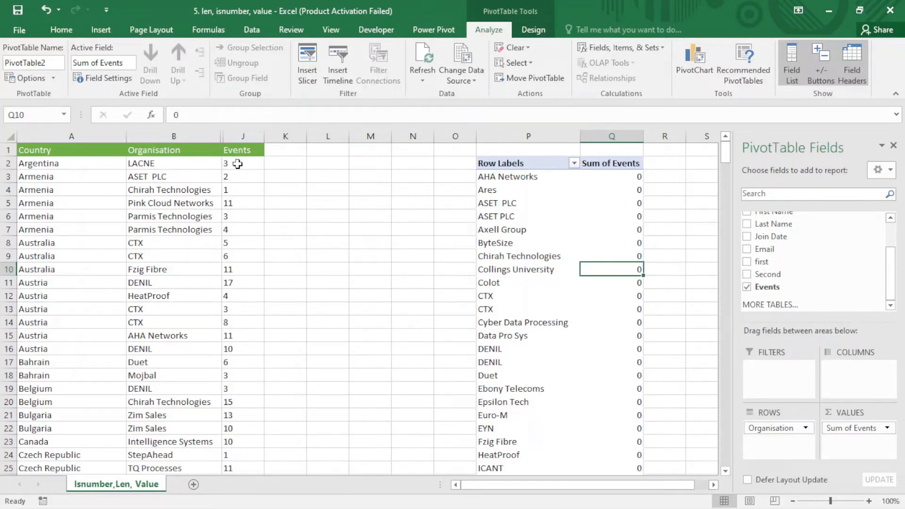
Enter the formula =ISNUMBER(J2) in cell K2 to test whether the first Events value is a number.
{"action": "left_click", "coordinate": [289, 164]}
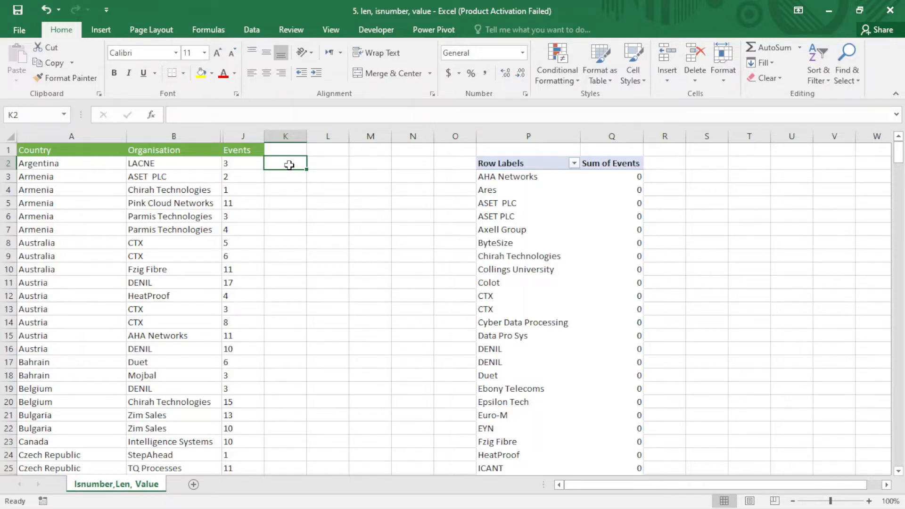
{"action": "type", "text": "="}
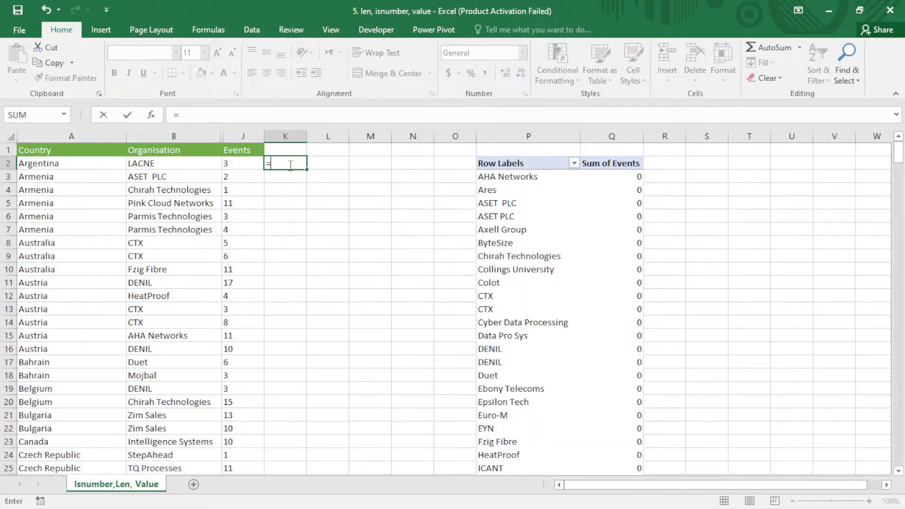
{"action": "type", "text": "jisnu"}
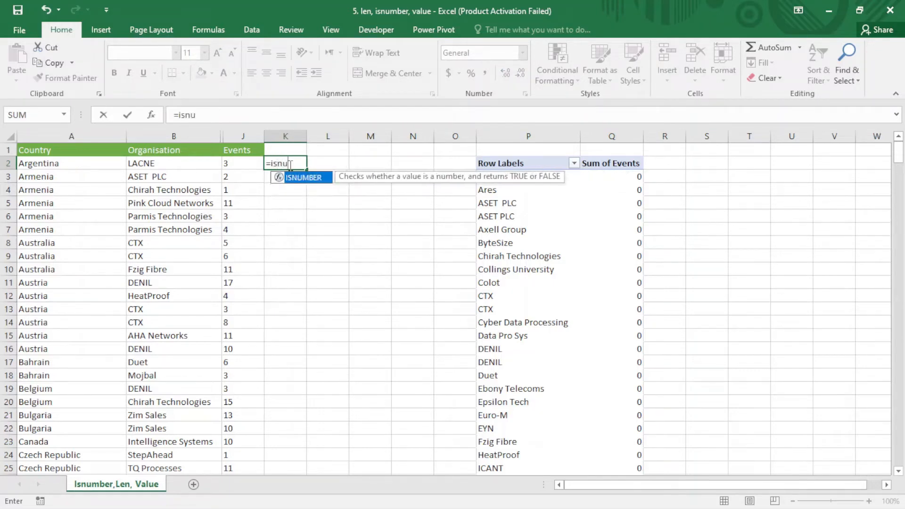
{"action": "key", "text": "Tab"}
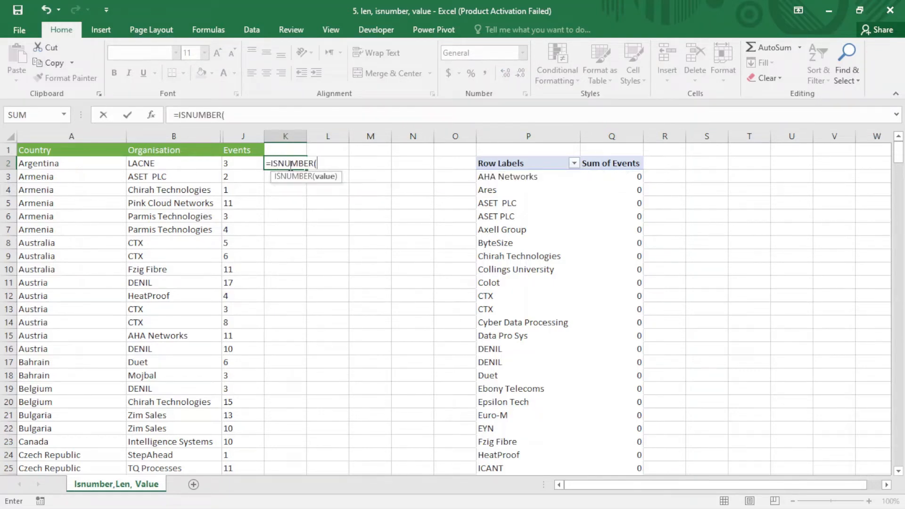
{"action": "left_click", "coordinate": [245, 163]}
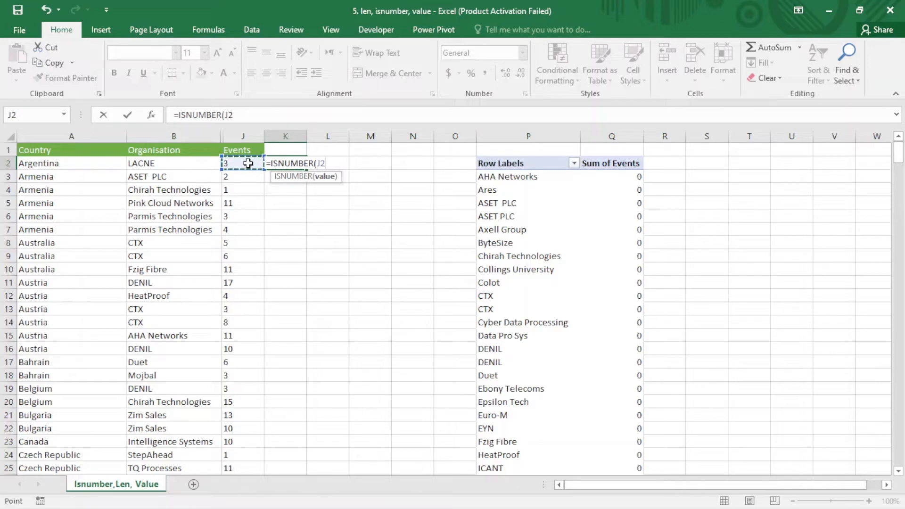
{"action": "type", "text": ")"}
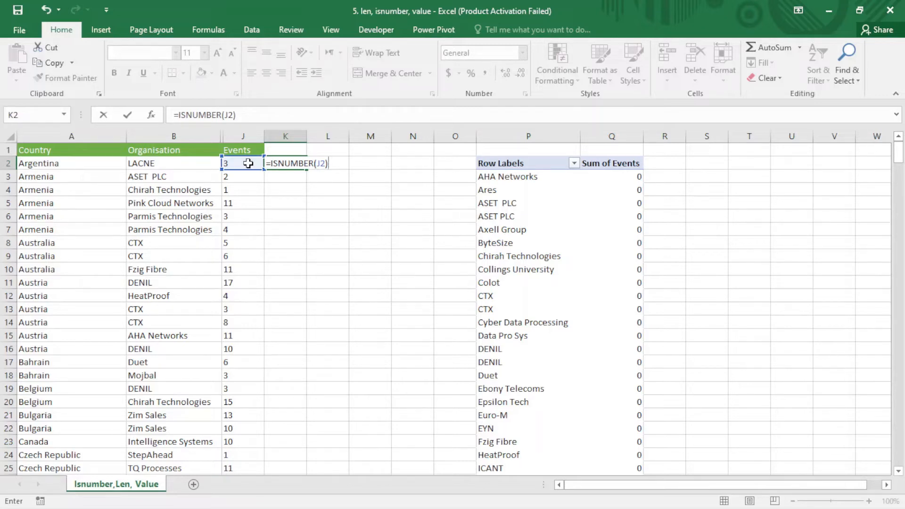
{"action": "key", "text": "Return"}
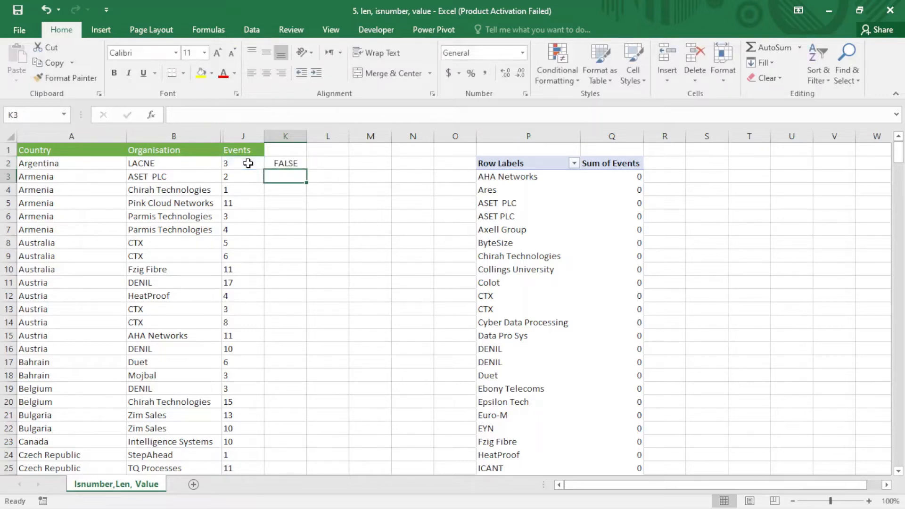
Fill the ISNUMBER formula from K2 down column K and check a few of the filled cells.
{"action": "left_click", "coordinate": [297, 163]}
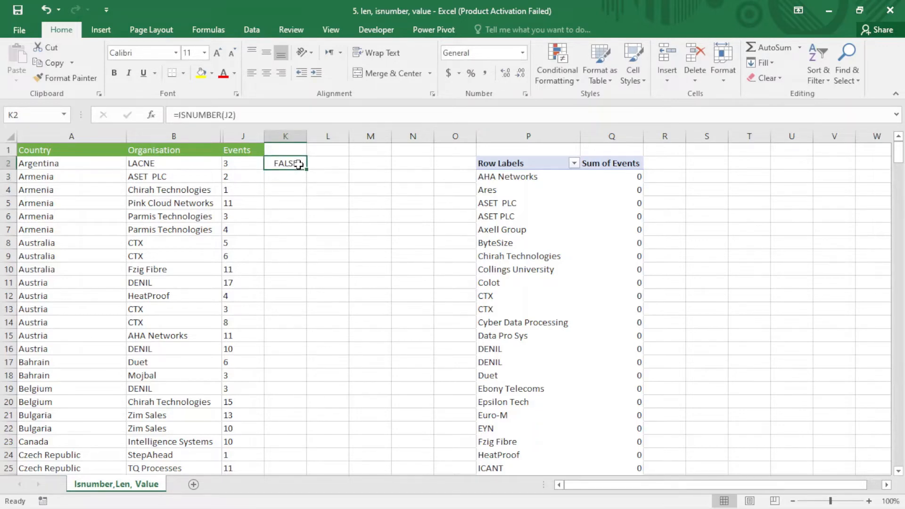
{"action": "double_click", "coordinate": [306, 171]}
{"action": "left_click", "coordinate": [295, 229]}
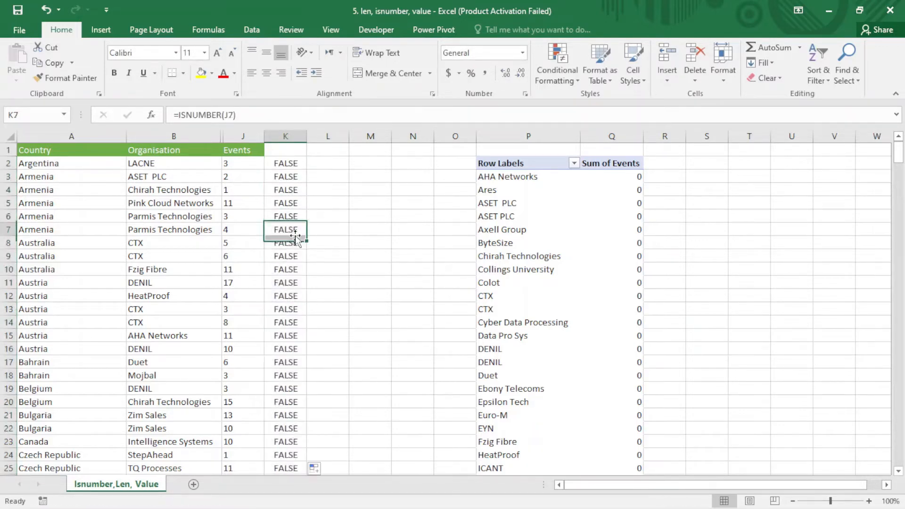
{"action": "left_click", "coordinate": [285, 322]}
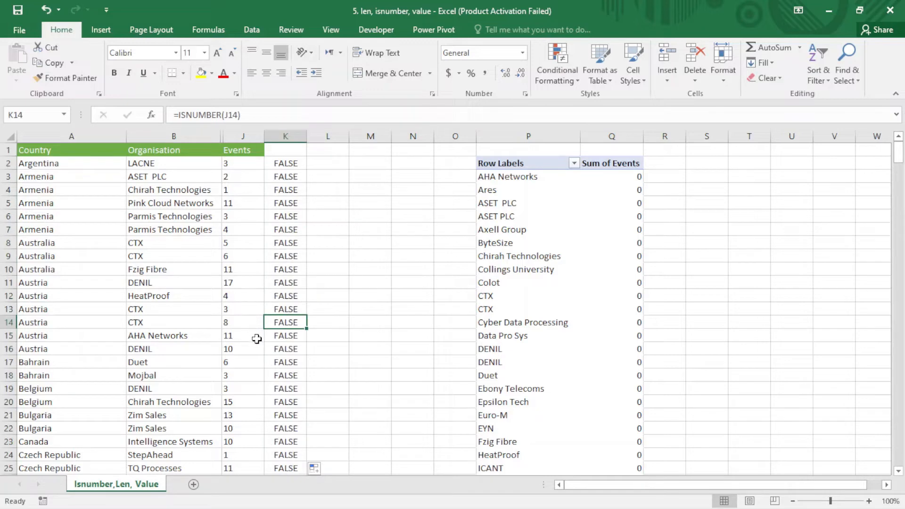
Enter the formula =LEN(J2) in cell L2 to count the characters of the first Events value.
{"action": "left_click", "coordinate": [344, 164]}
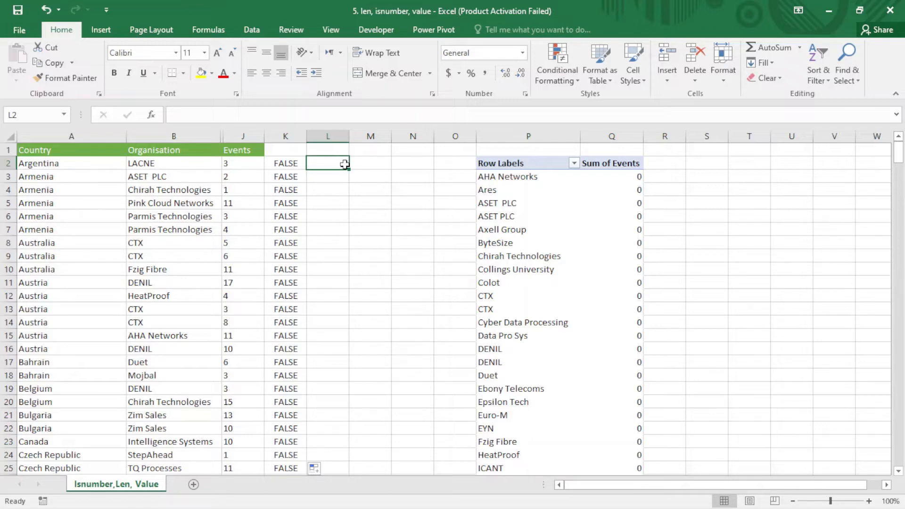
{"action": "type", "text": "=le"}
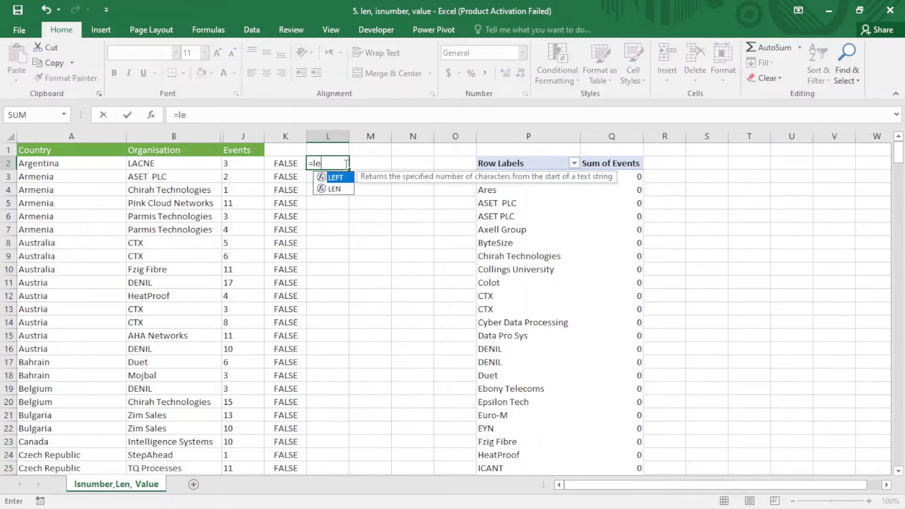
{"action": "type", "text": "n"}
{"action": "key", "text": "Tab"}
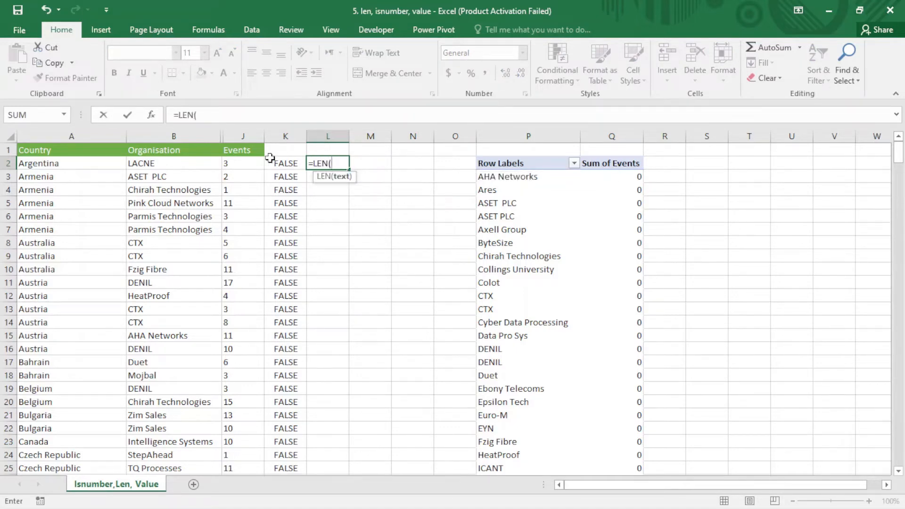
{"action": "left_click", "coordinate": [250, 165]}
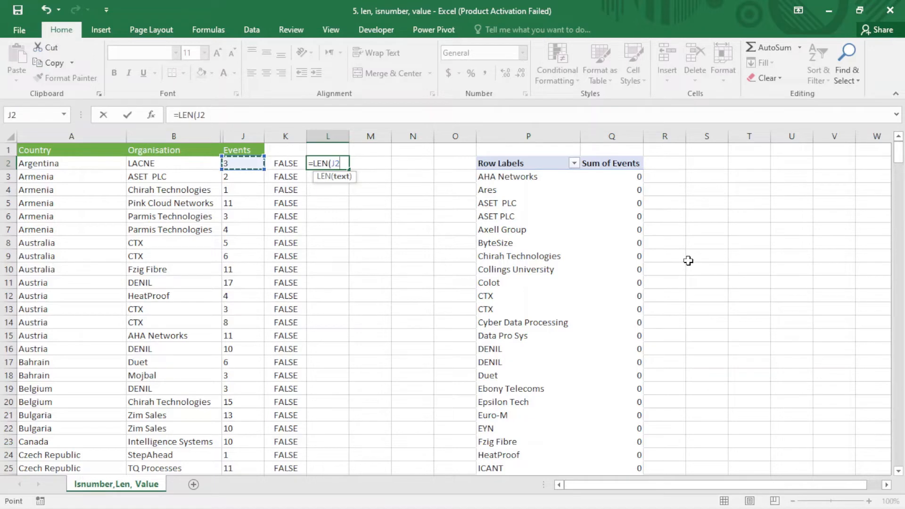
{"action": "type", "text": ")"}
{"action": "key", "text": "Return"}
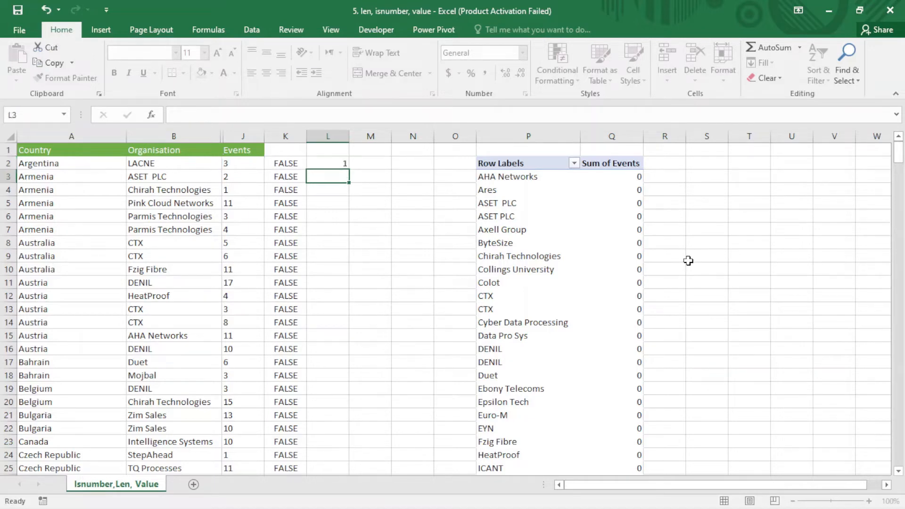
Fill the LEN formula from L2 down column L and compare row 22's length with its Events value.
{"action": "left_click", "coordinate": [341, 165]}
{"action": "double_click", "coordinate": [349, 170]}
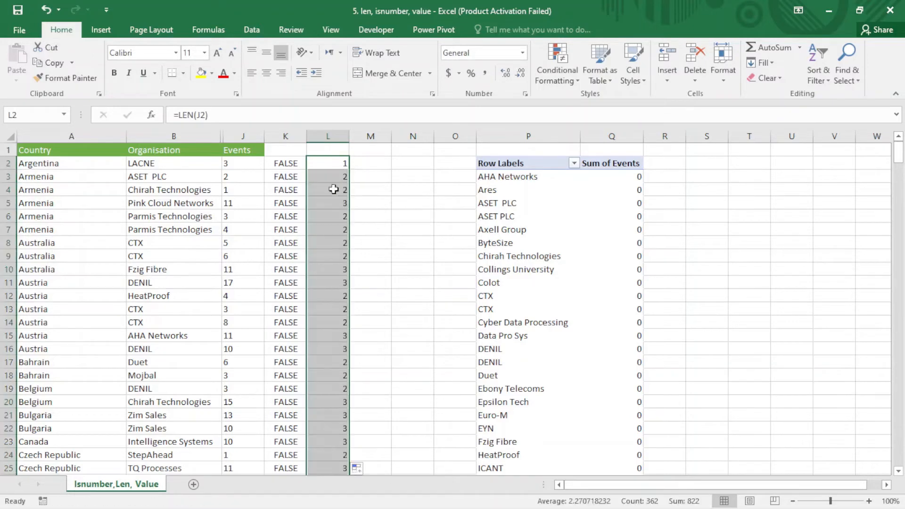
{"action": "left_click", "coordinate": [319, 255]}
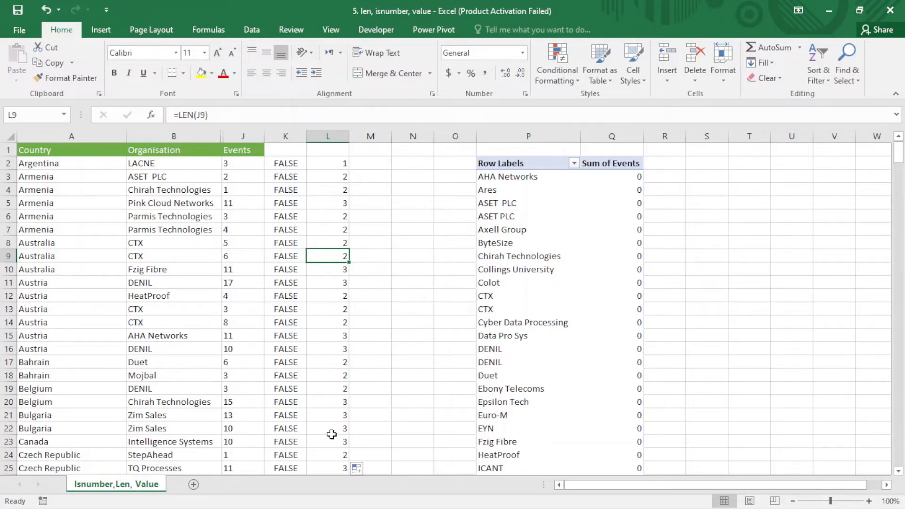
{"action": "left_click", "coordinate": [230, 428]}
{"action": "left_click", "coordinate": [328, 430]}
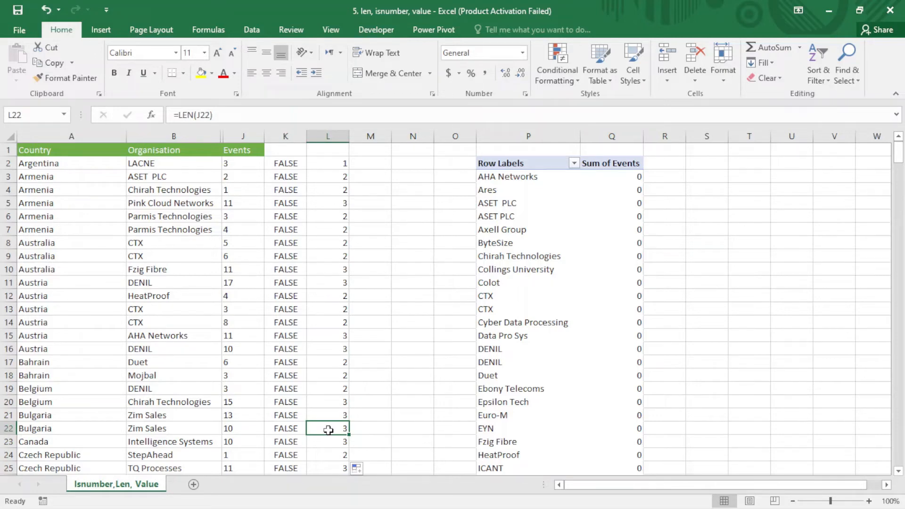
Wrap the reference in cell J2 with TRIM so that the formula reads =TRIM(I2).
{"action": "left_click", "coordinate": [248, 165]}
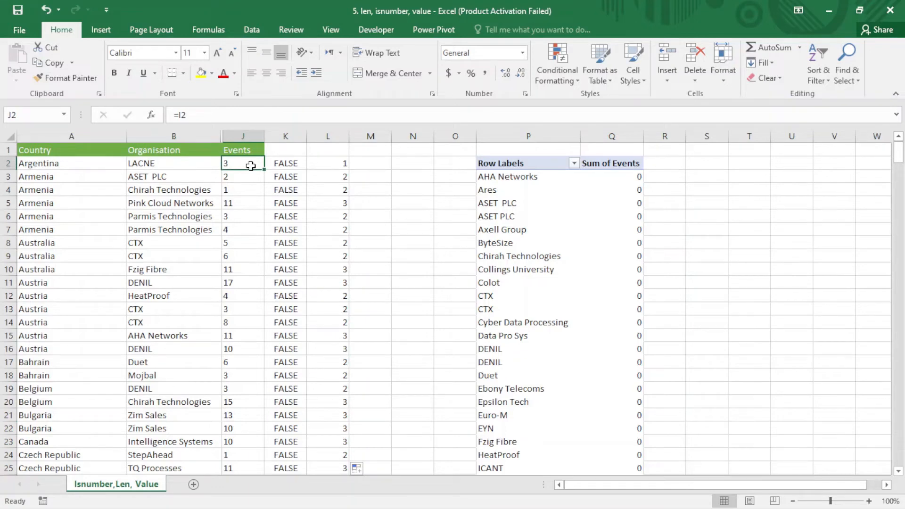
{"action": "double_click", "coordinate": [240, 164]}
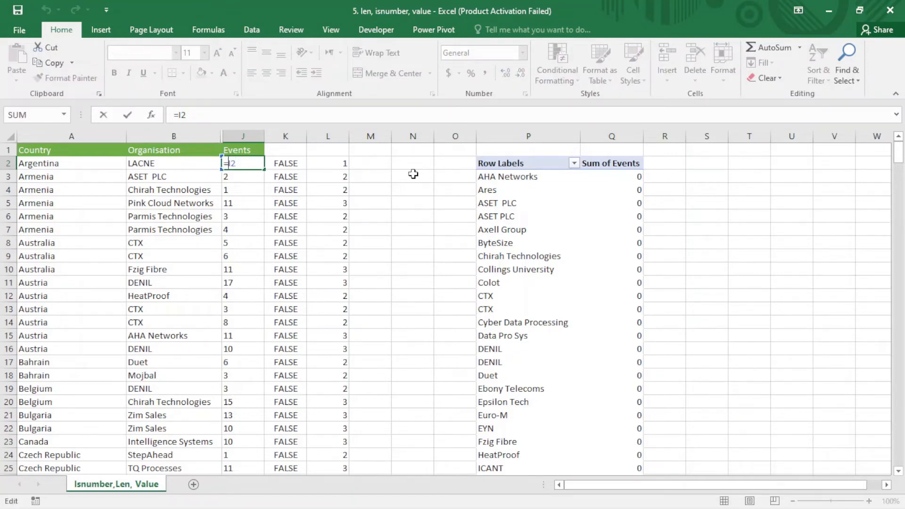
{"action": "type", "text": "tri"}
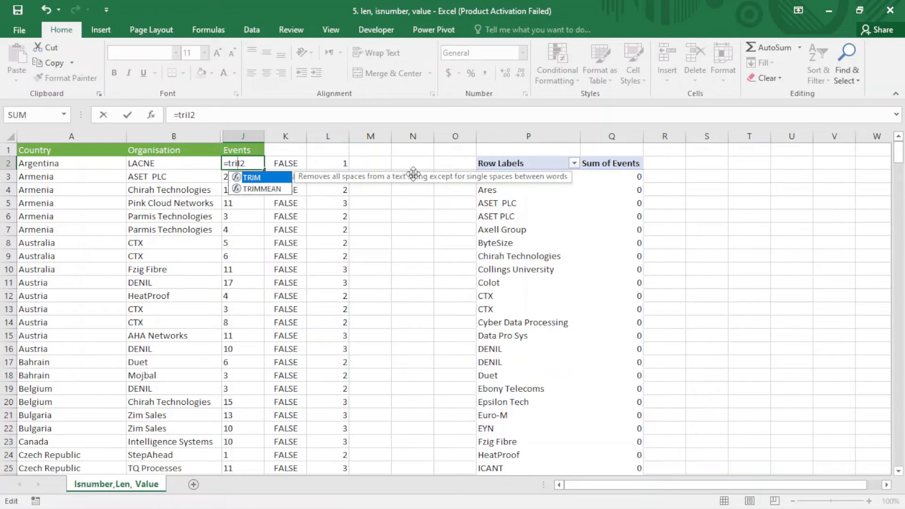
{"action": "key", "text": "Tab"}
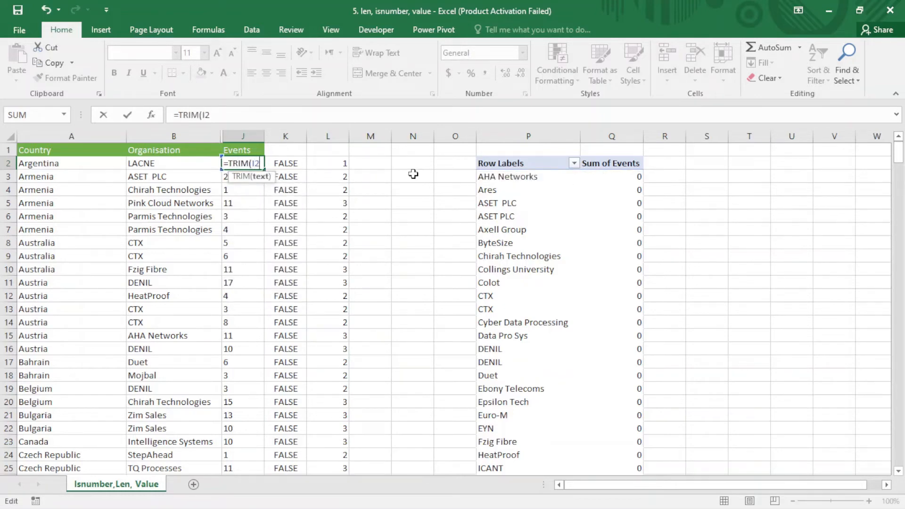
{"action": "key", "text": "Return"}
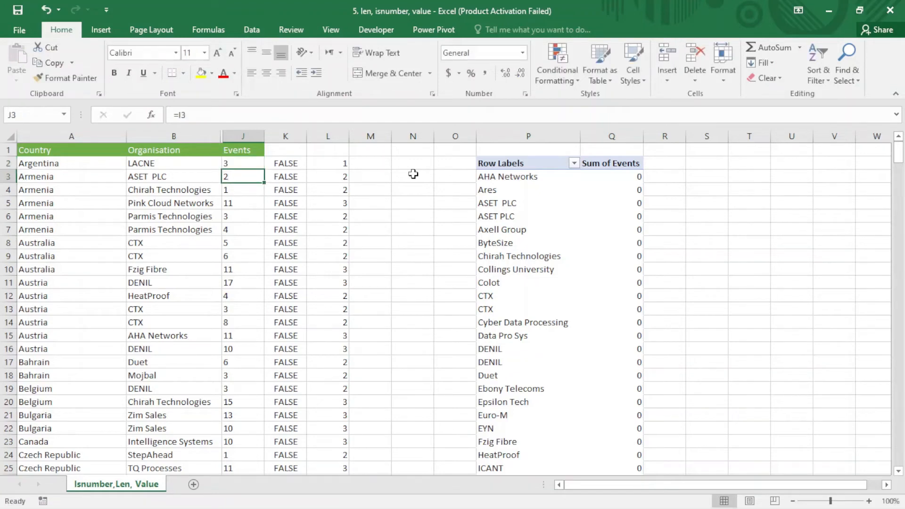
Fill the TRIM formula from J2 down the Events column and check the recalculated lengths in column L.
{"action": "left_click", "coordinate": [247, 162]}
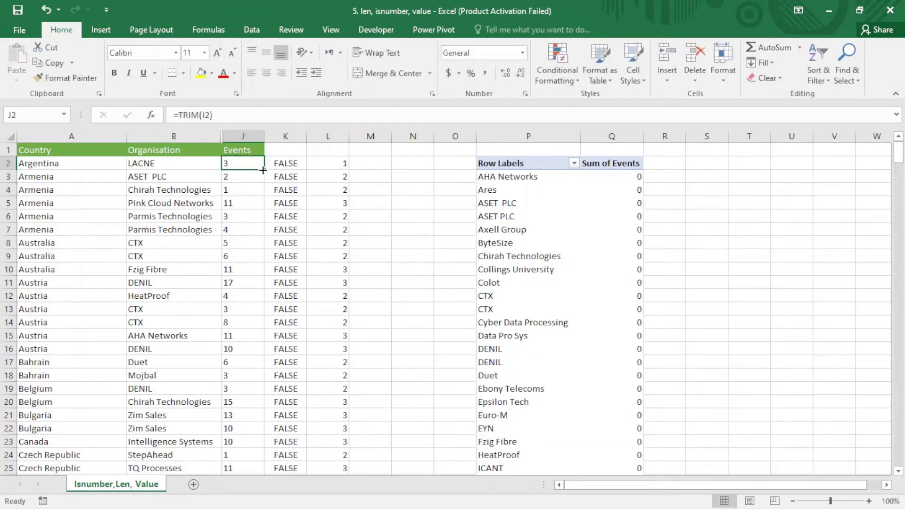
{"action": "double_click", "coordinate": [262, 170]}
{"action": "left_click", "coordinate": [321, 267]}
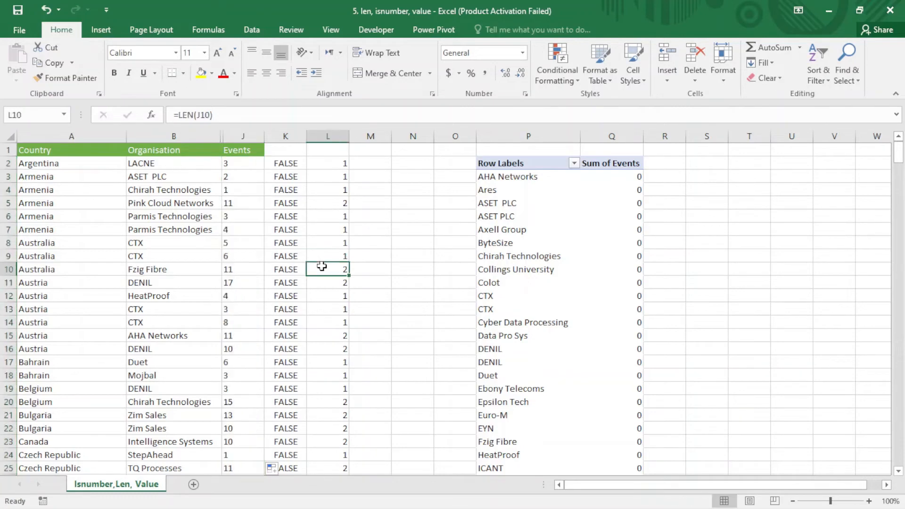
{"action": "left_click", "coordinate": [335, 337]}
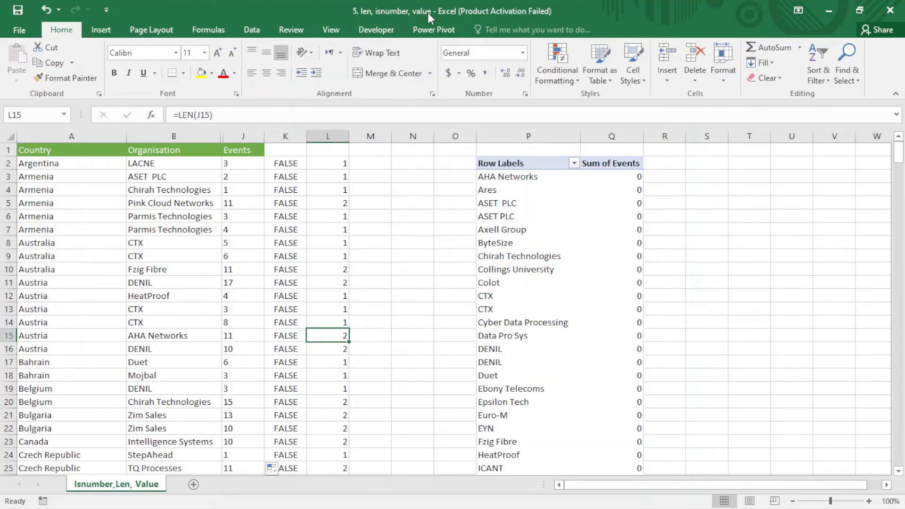
Enter the formula =VALUE(J2) in cell M2 to convert the first trimmed Events value to a number.
{"action": "left_click", "coordinate": [372, 165]}
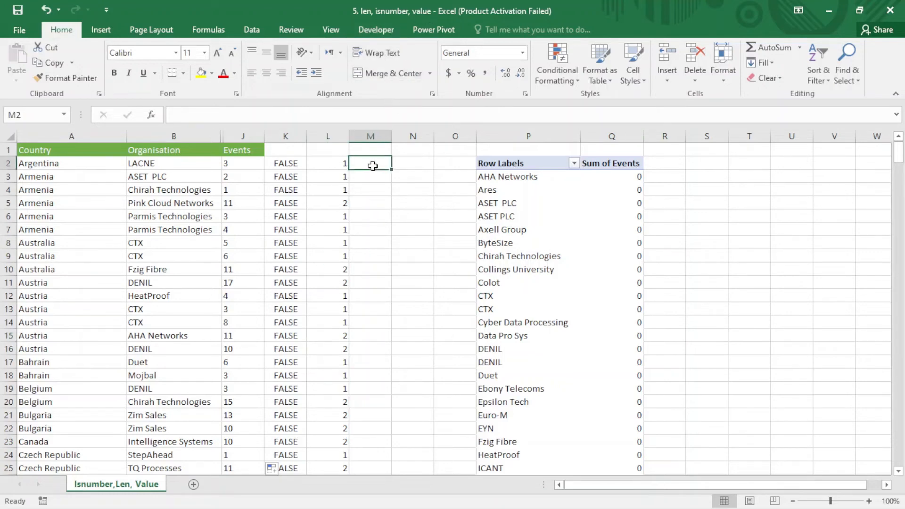
{"action": "type", "text": "="}
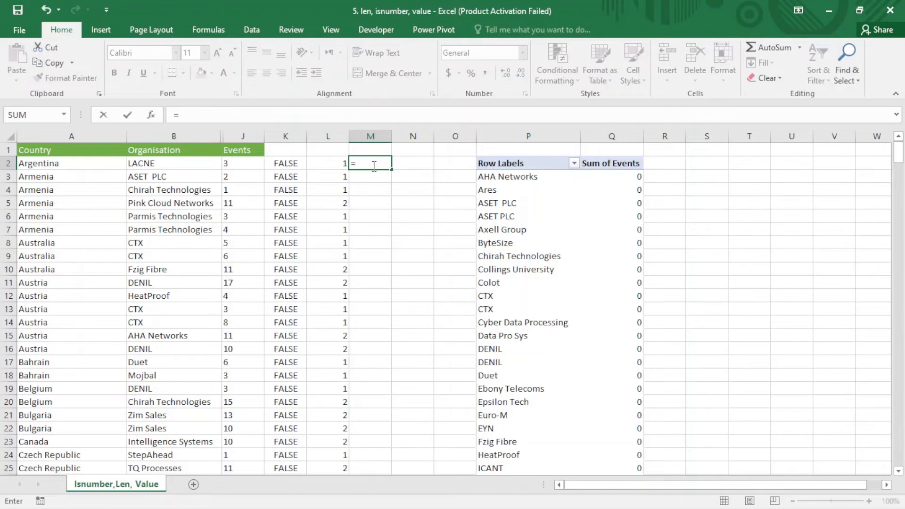
{"action": "type", "text": "valu"}
{"action": "key", "text": "Tab"}
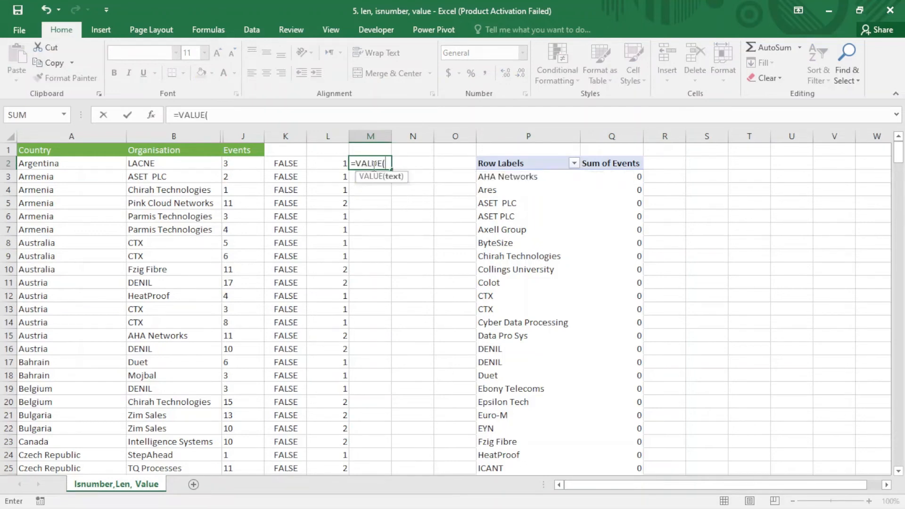
{"action": "left_click", "coordinate": [240, 162]}
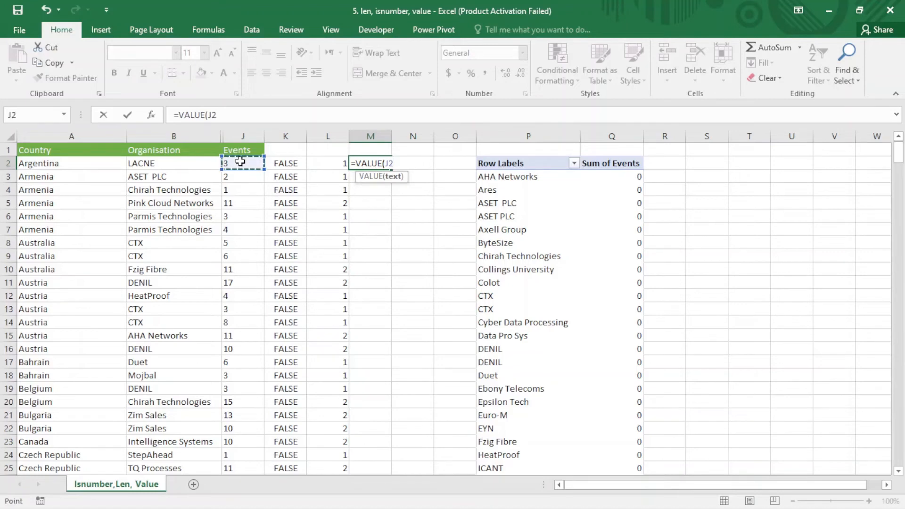
{"action": "type", "text": ")"}
{"action": "key", "text": "Return"}
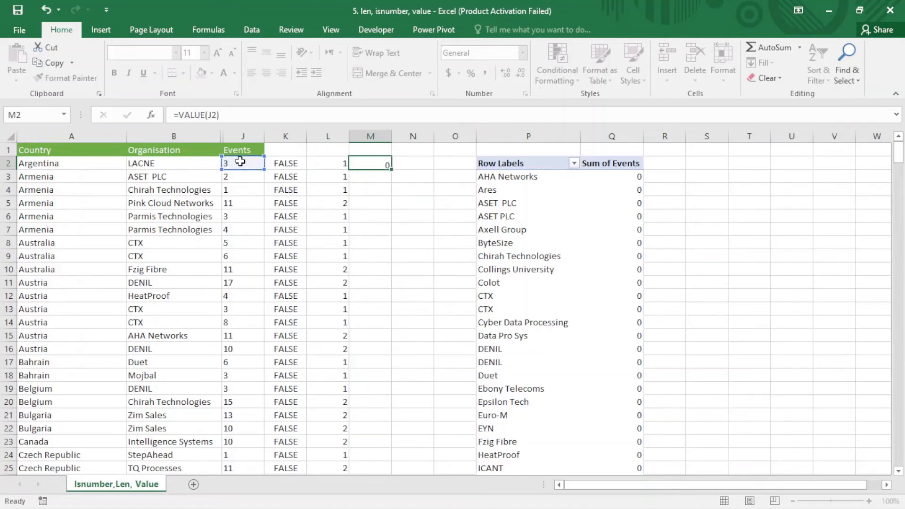
Fill the VALUE formula from M2 down column M and check one of the filled cells.
{"action": "left_click", "coordinate": [383, 165]}
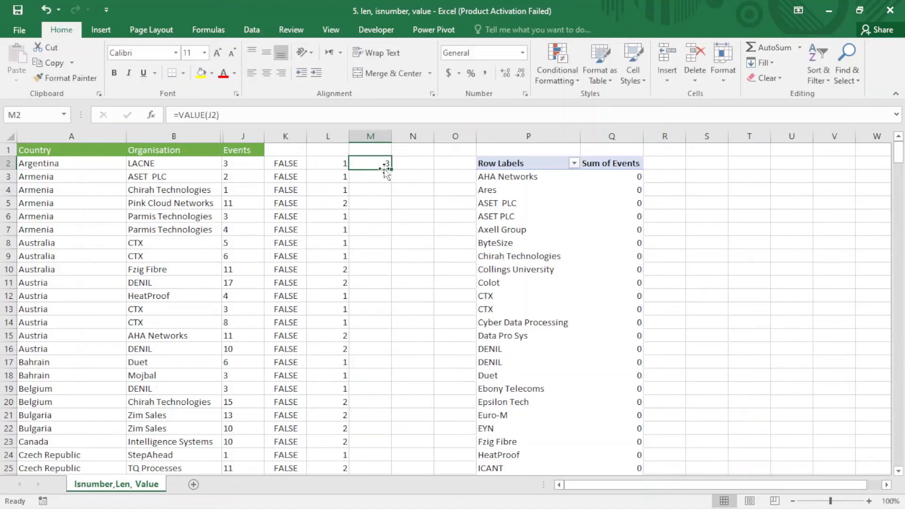
{"action": "double_click", "coordinate": [393, 169]}
{"action": "left_click", "coordinate": [381, 281]}
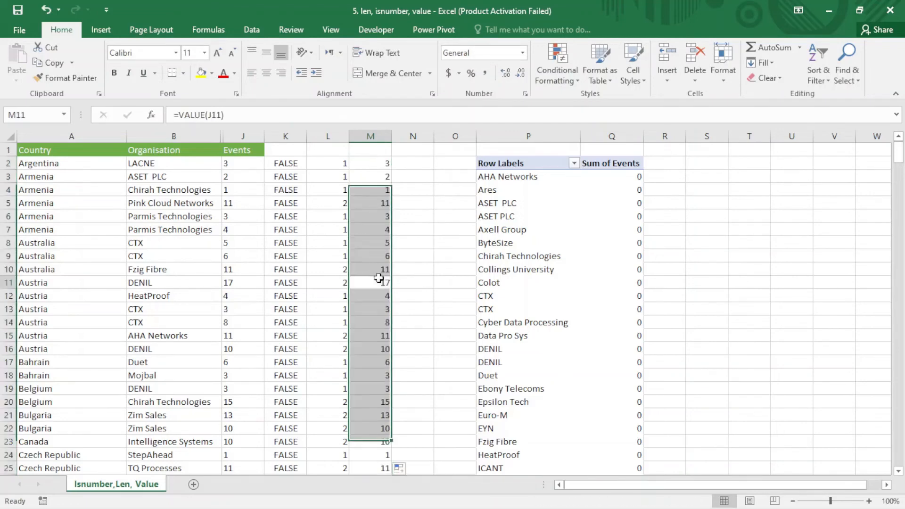
Copy all VALUE results from M2 down, paste them as values over the Events column from J2, and check the ISNUMBER result in K2.
{"action": "left_click", "coordinate": [365, 166]}
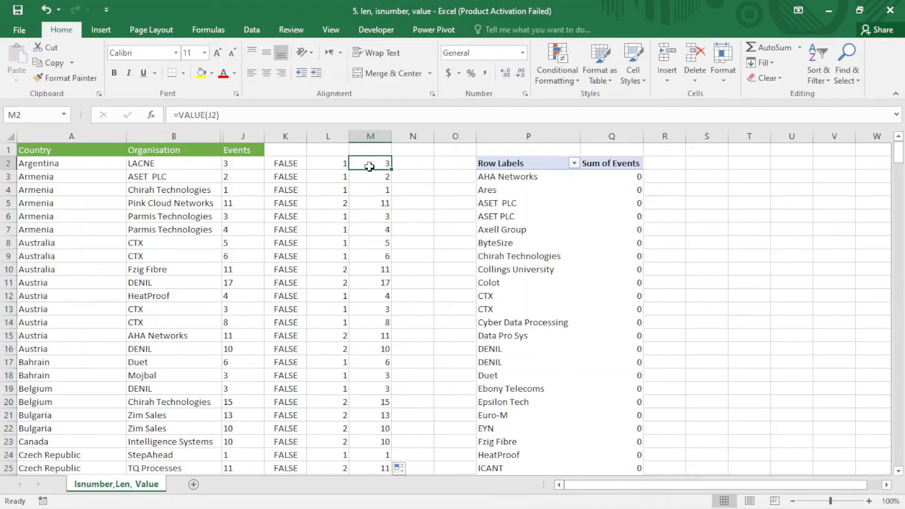
{"action": "key", "text": "ctrl+shift+Down"}
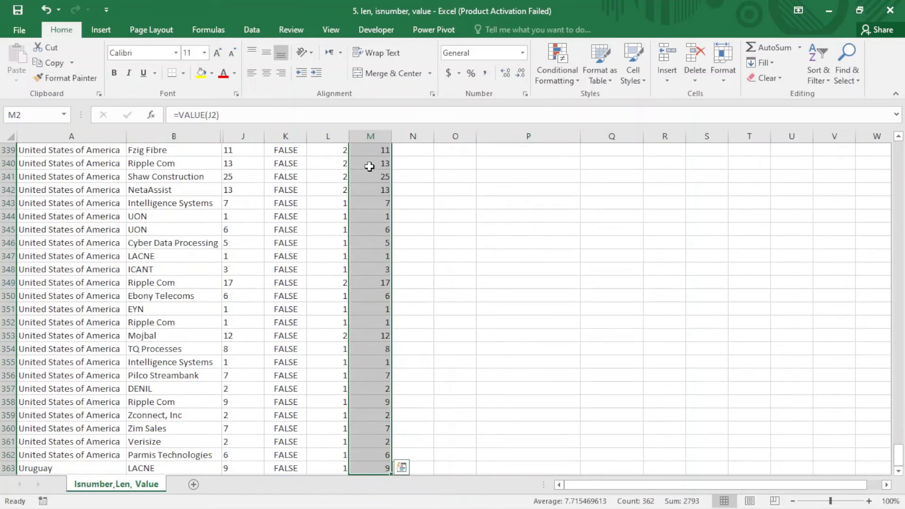
{"action": "key", "text": "ctrl+c"}
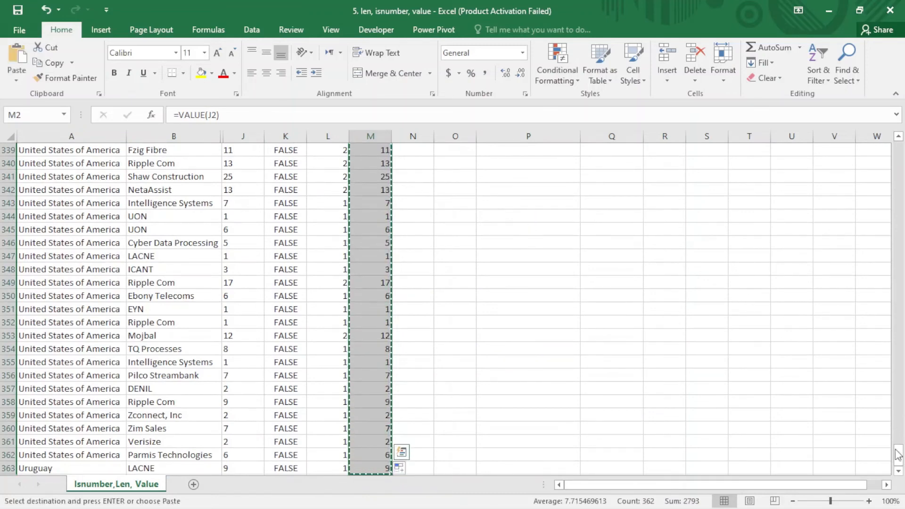
{"action": "left_click_drag", "start_coordinate": [898, 454], "coordinate": [898, 150]}
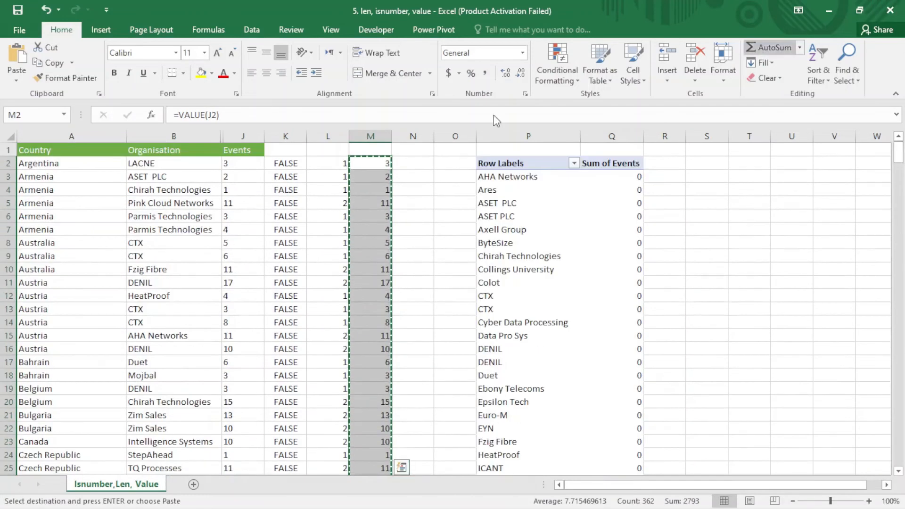
{"action": "left_click", "coordinate": [238, 165]}
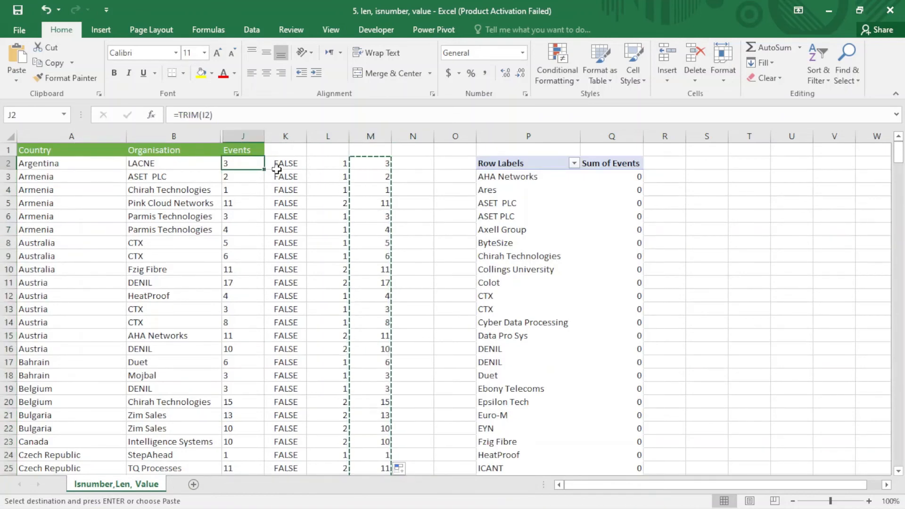
{"action": "right_click", "coordinate": [238, 161]}
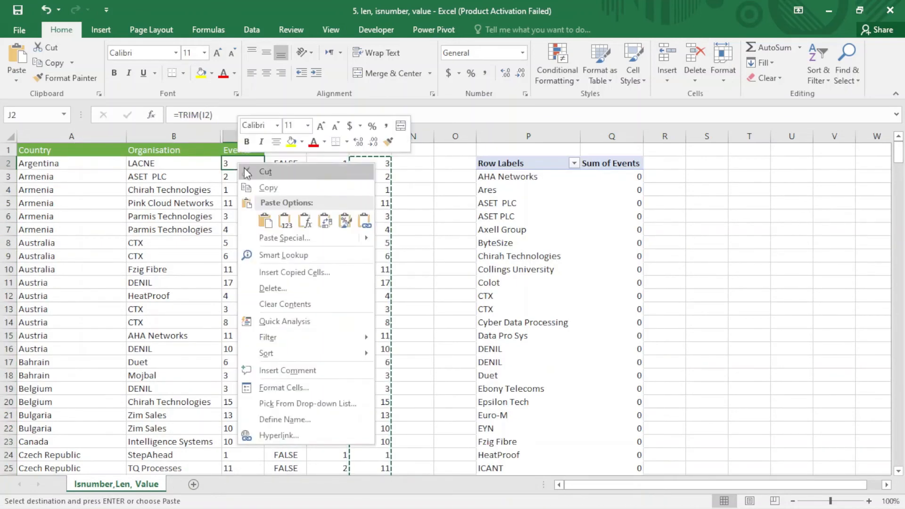
{"action": "left_click", "coordinate": [283, 222]}
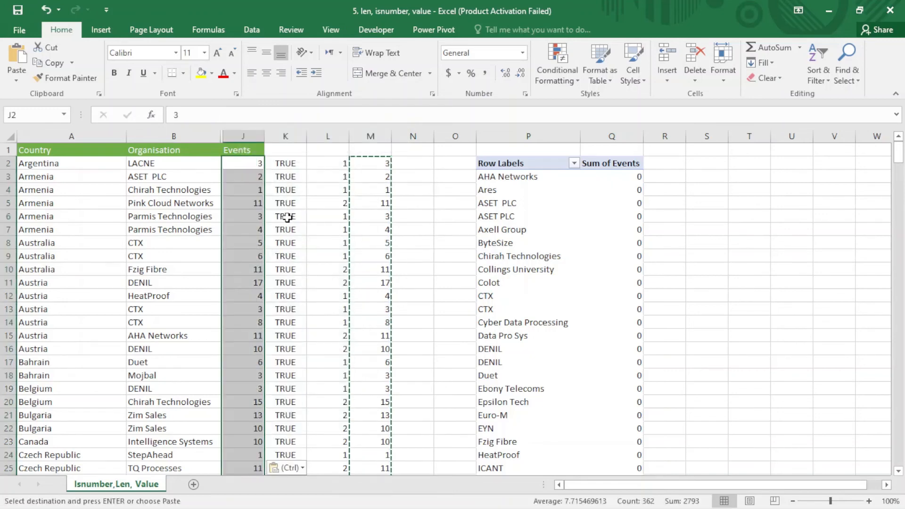
{"action": "left_click", "coordinate": [289, 168]}
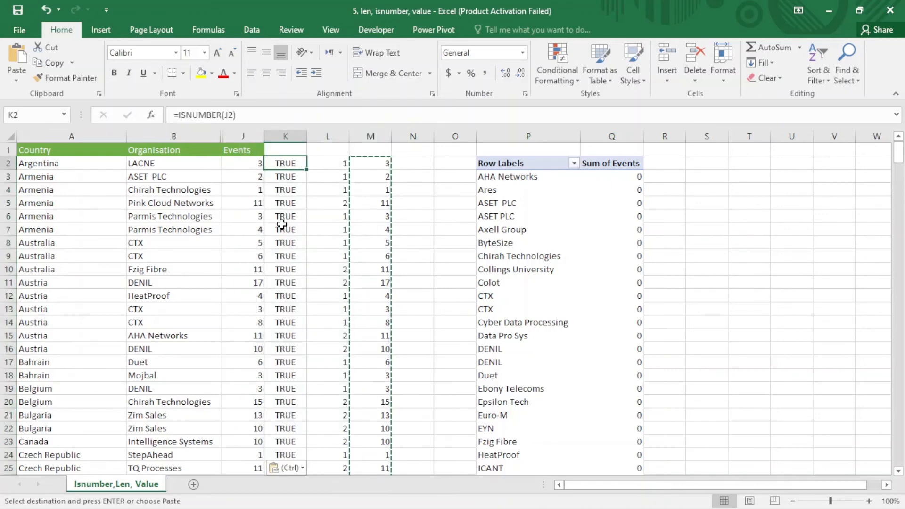
{"action": "key", "text": "Escape"}
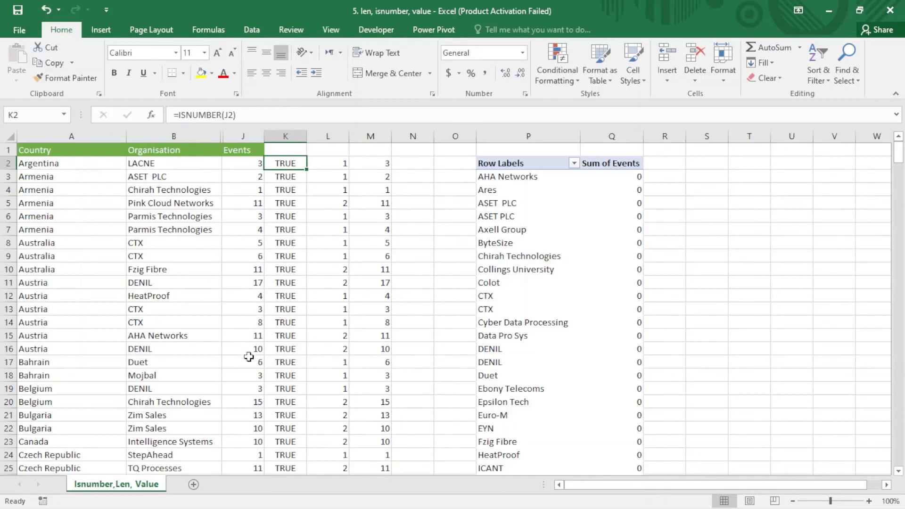
{"action": "left_click", "coordinate": [231, 231]}
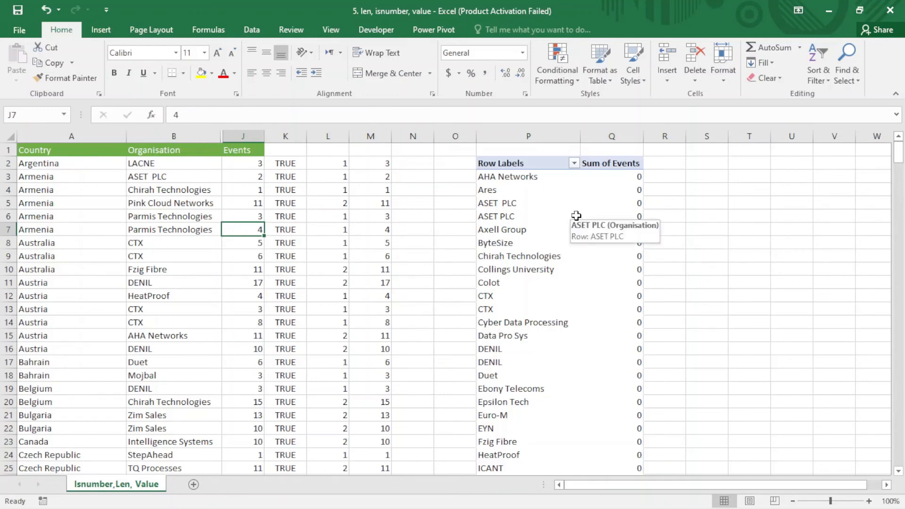
Refresh the PivotTable from its updated source data and check the Sum of Events for ByteSize.
{"action": "left_click", "coordinate": [537, 205]}
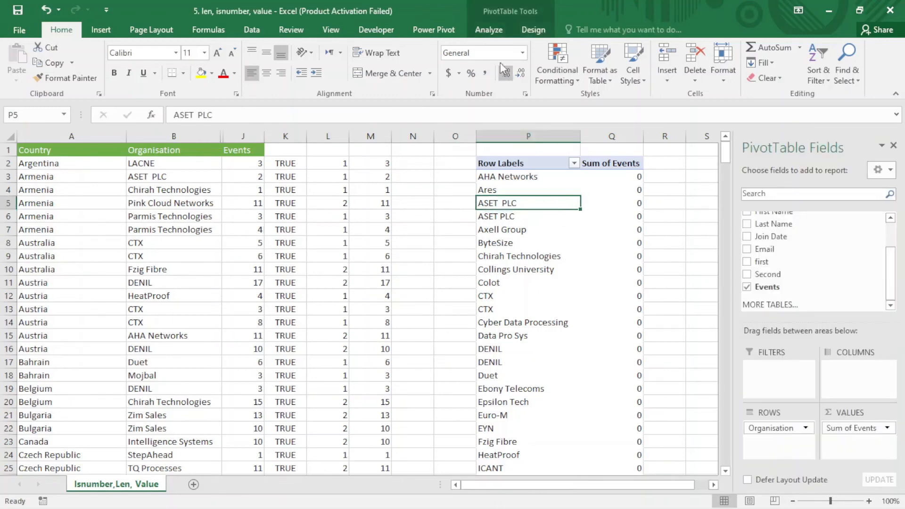
{"action": "left_click", "coordinate": [479, 32]}
{"action": "left_click", "coordinate": [424, 56]}
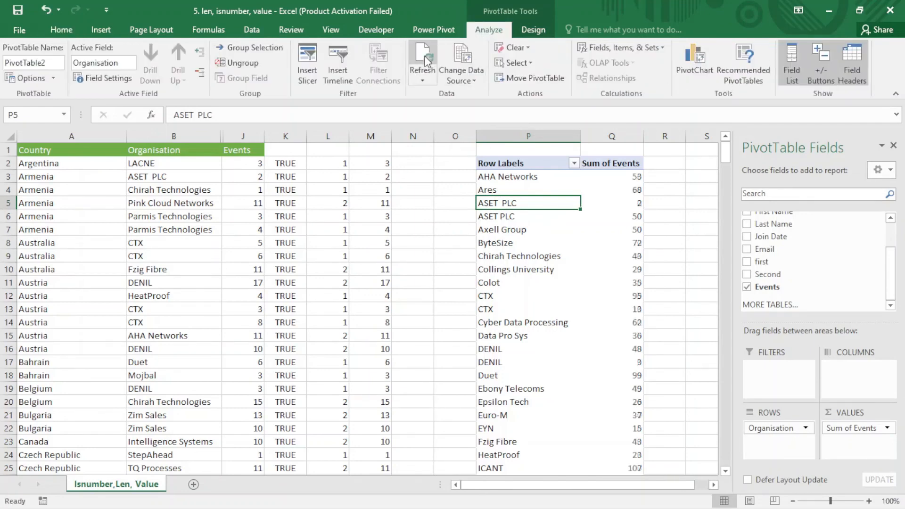
{"action": "left_click", "coordinate": [636, 241]}
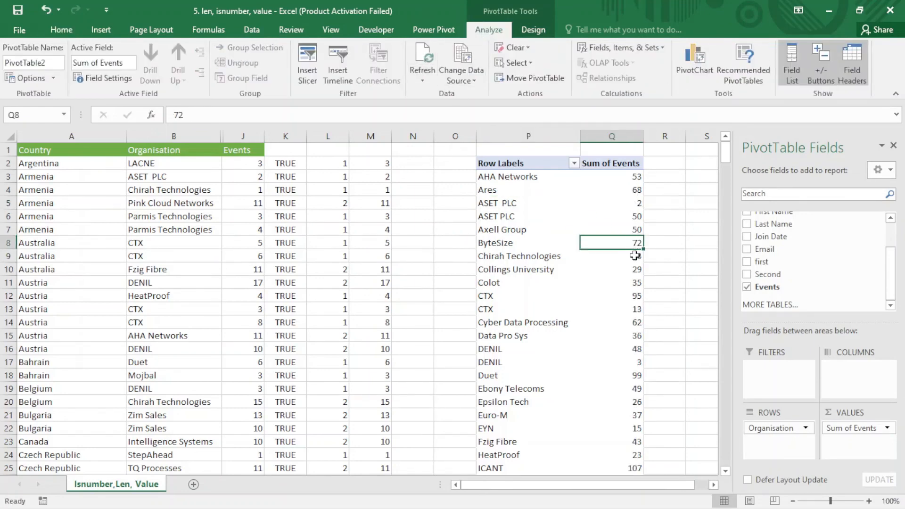